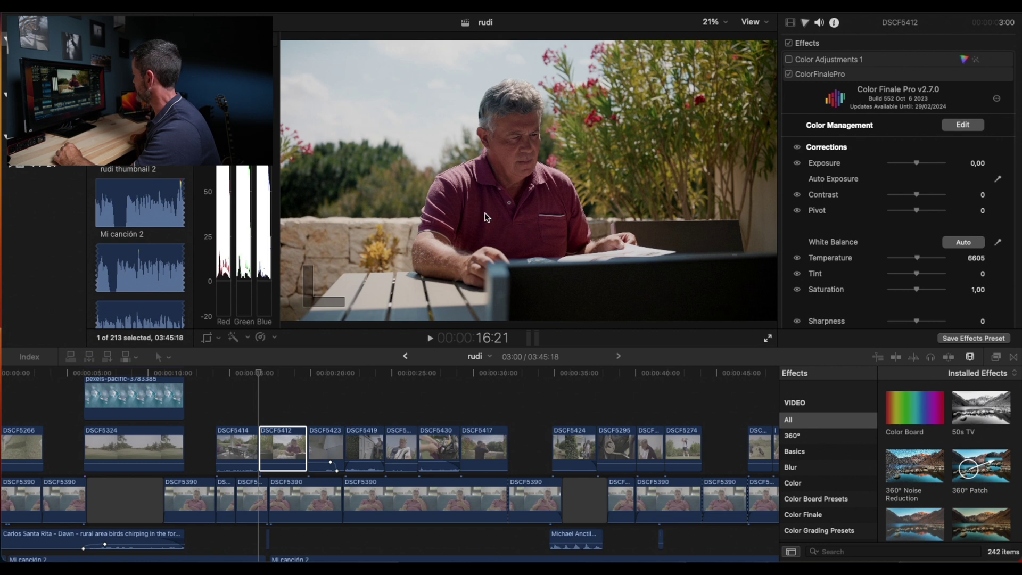
Select clip DSCF5412 and scroll the Color Finale inspector down to Edit Layers
{"action": "left_click", "coordinate": [351, 20]}
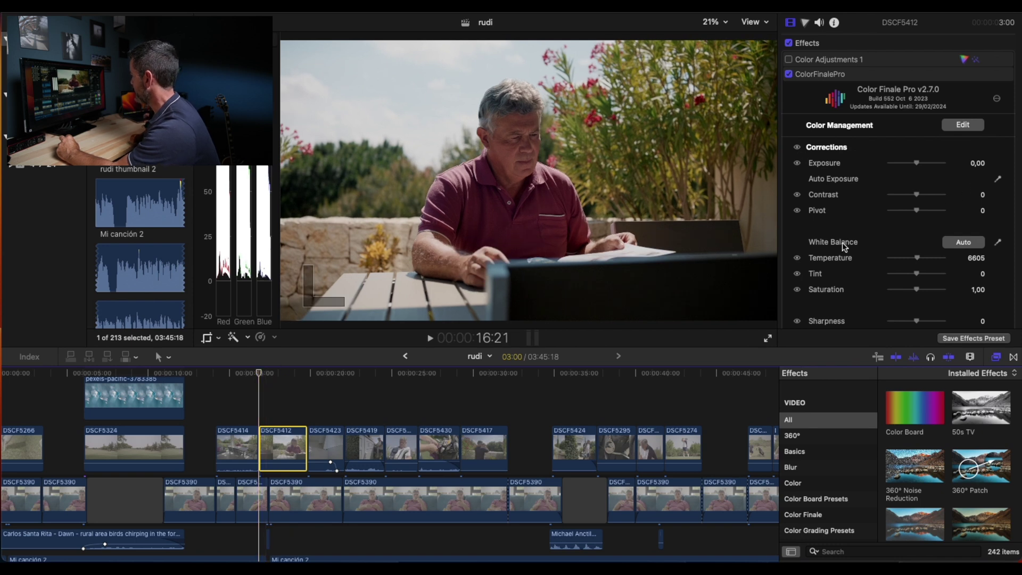
{"action": "scroll", "coordinate": [846, 242], "scroll_direction": "down", "scroll_amount": 5}
Open the layer editor and inspect the lower Curves, F-Log2 to Rec709 LUT and upper Curves layers
{"action": "left_click", "coordinate": [962, 172]}
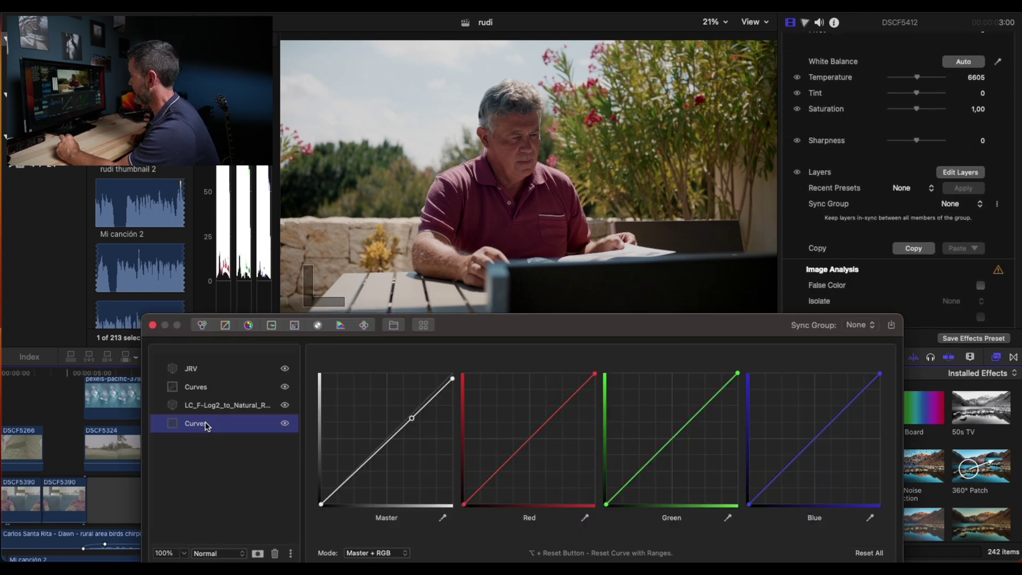
{"action": "left_click", "coordinate": [411, 419]}
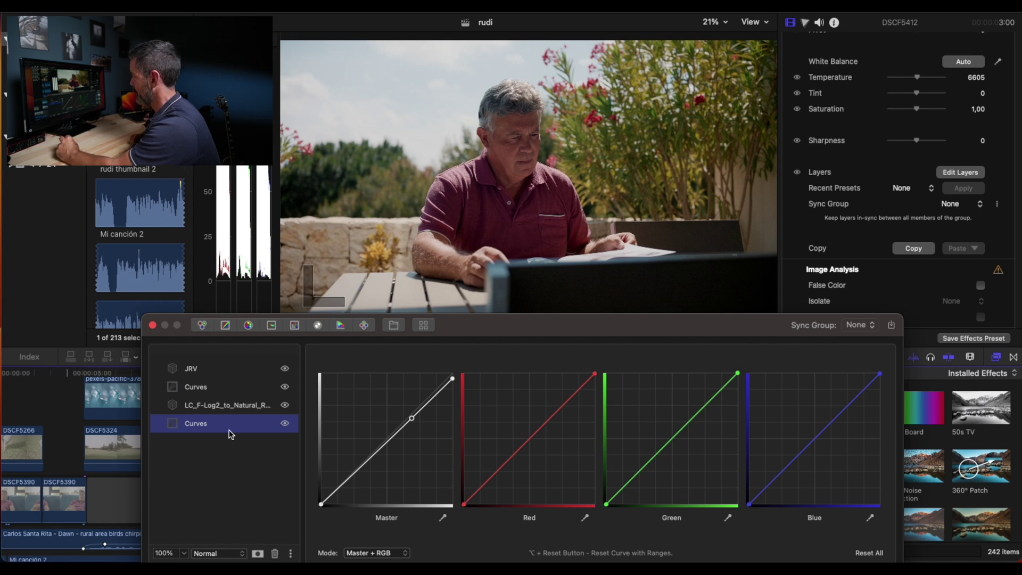
{"action": "left_click", "coordinate": [220, 407]}
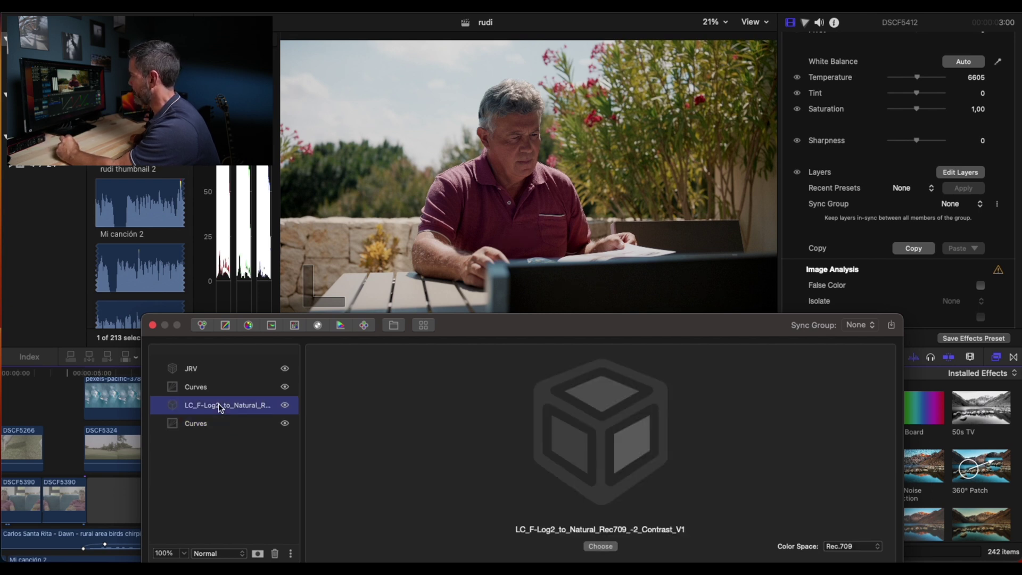
{"action": "left_click", "coordinate": [209, 390]}
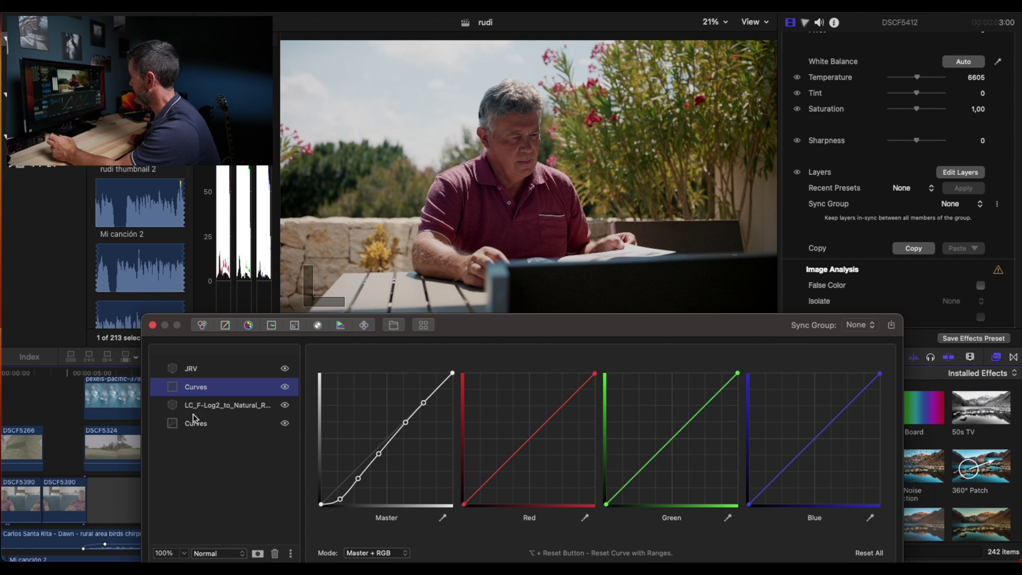
Compare with JRV hidden, lower the Master curve's upper point to darken, then close the editor
{"action": "left_click", "coordinate": [285, 369]}
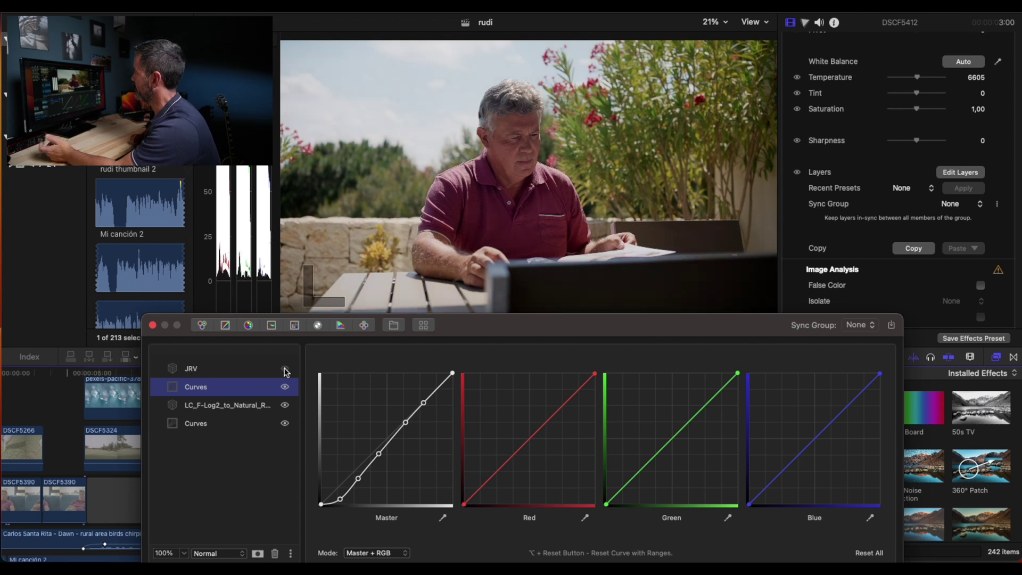
{"action": "left_click", "coordinate": [285, 368]}
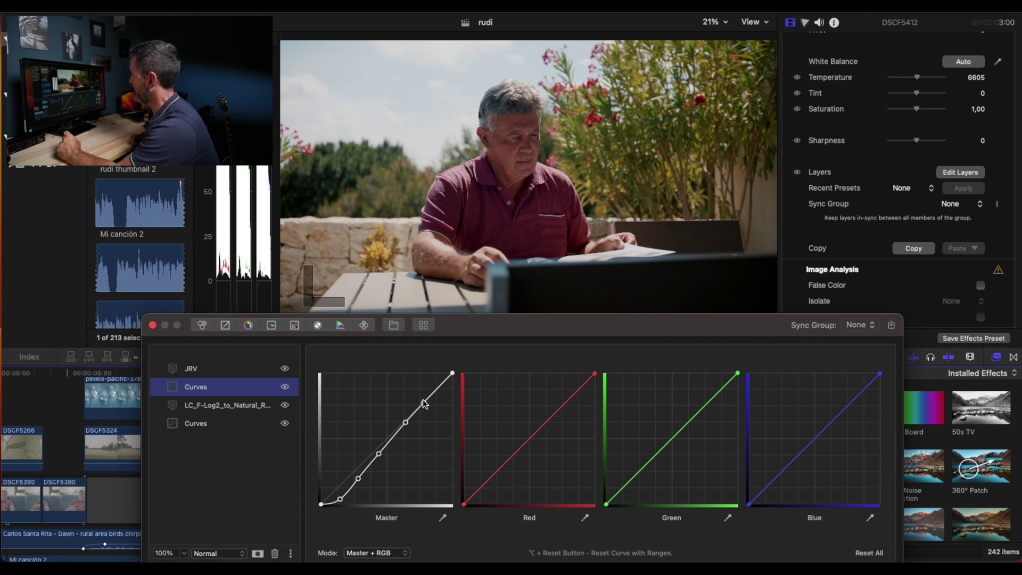
{"action": "left_click_drag", "start_coordinate": [423, 405], "coordinate": [406, 424]}
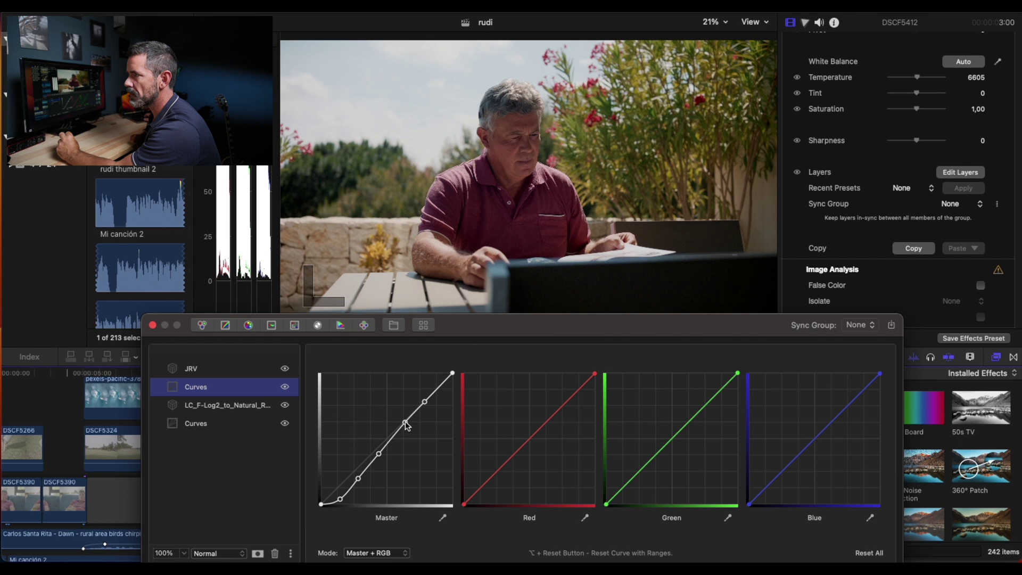
{"action": "left_click", "coordinate": [152, 325]}
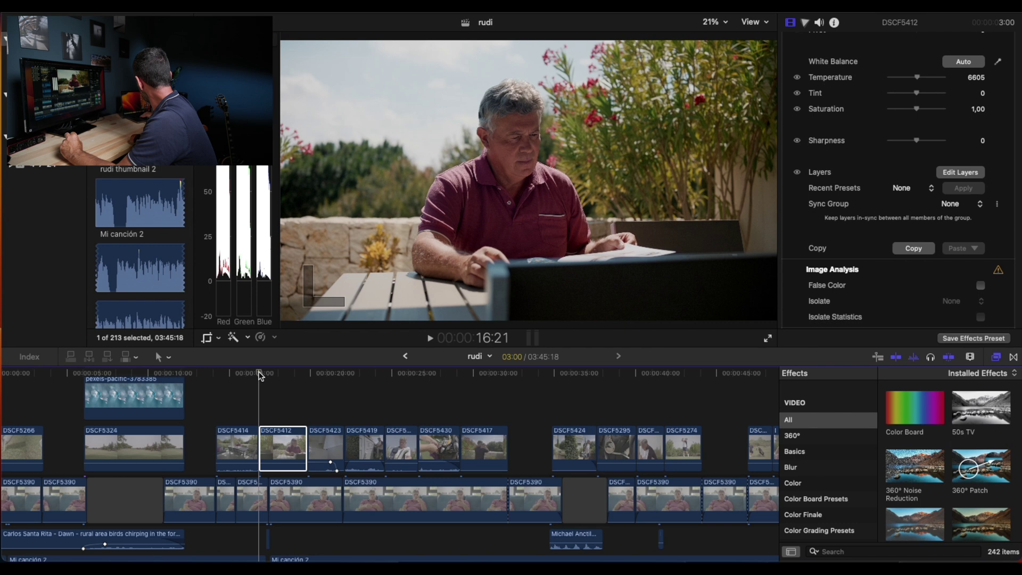
Reopen the layer editor with Cmd+6, add an HSL Curves layer above JRV, and show Hue vs Luma
{"action": "key", "text": "super+6"}
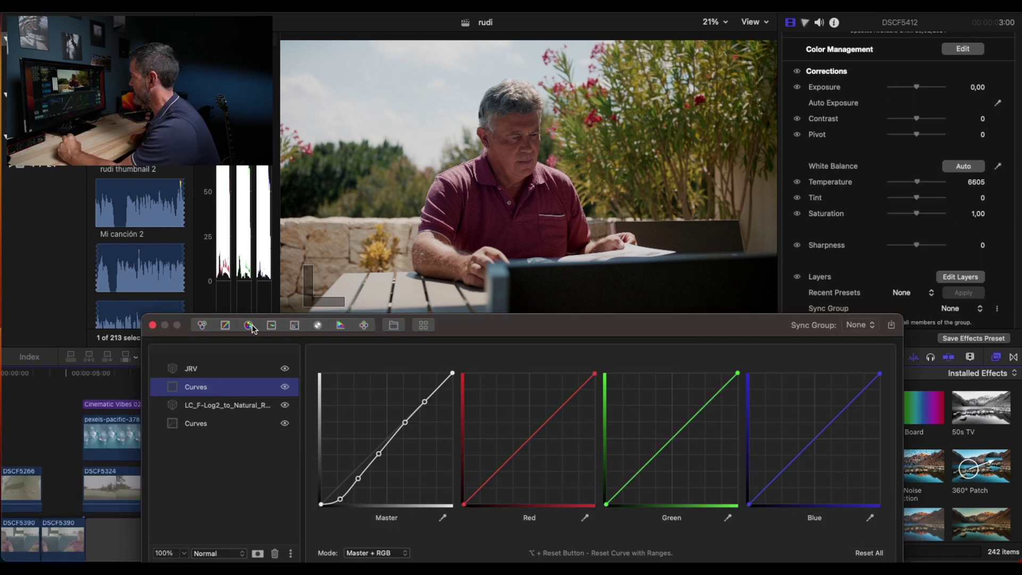
{"action": "left_click", "coordinate": [271, 325]}
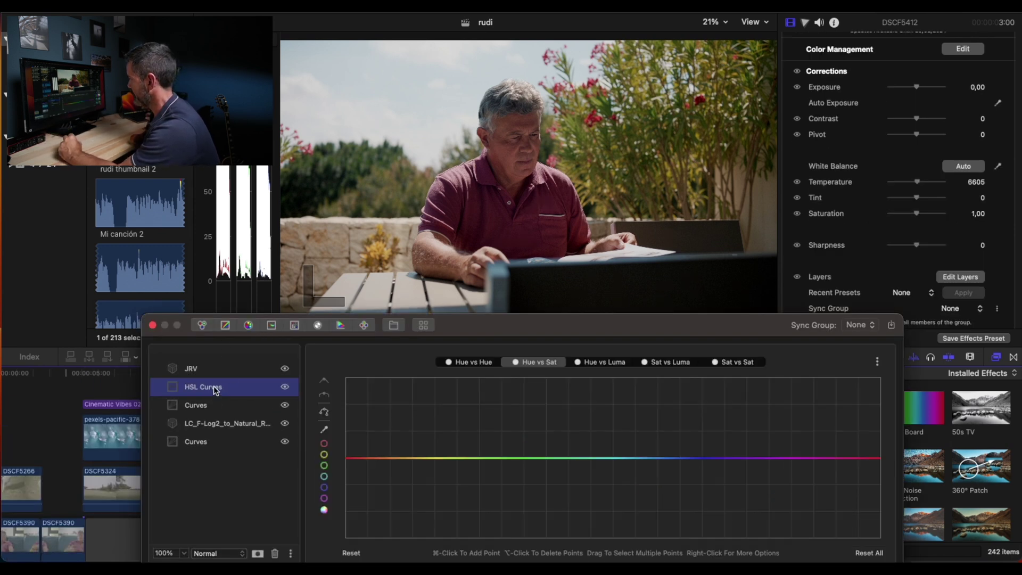
{"action": "left_click_drag", "start_coordinate": [216, 388], "coordinate": [213, 364]}
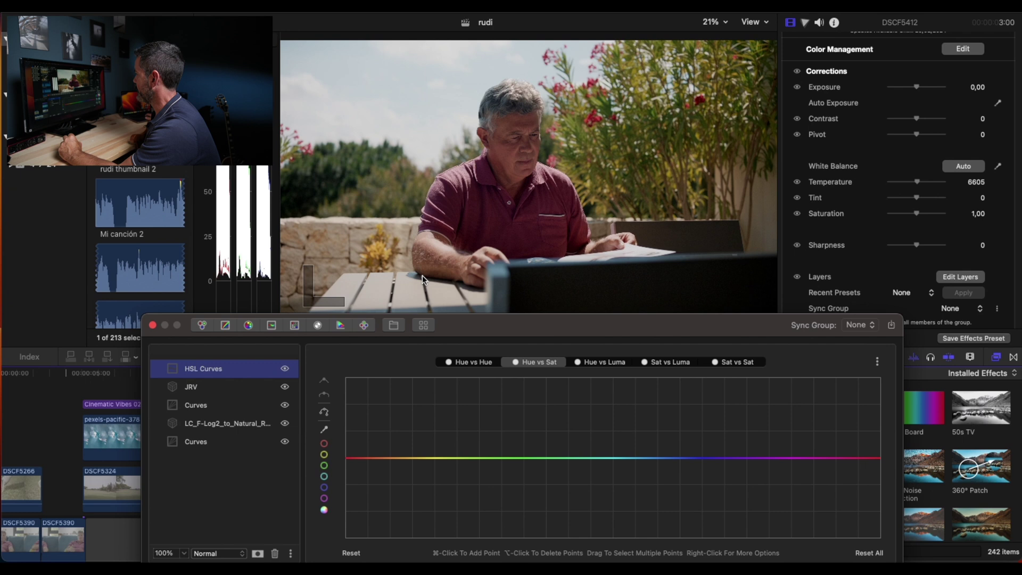
{"action": "left_click", "coordinate": [599, 362]}
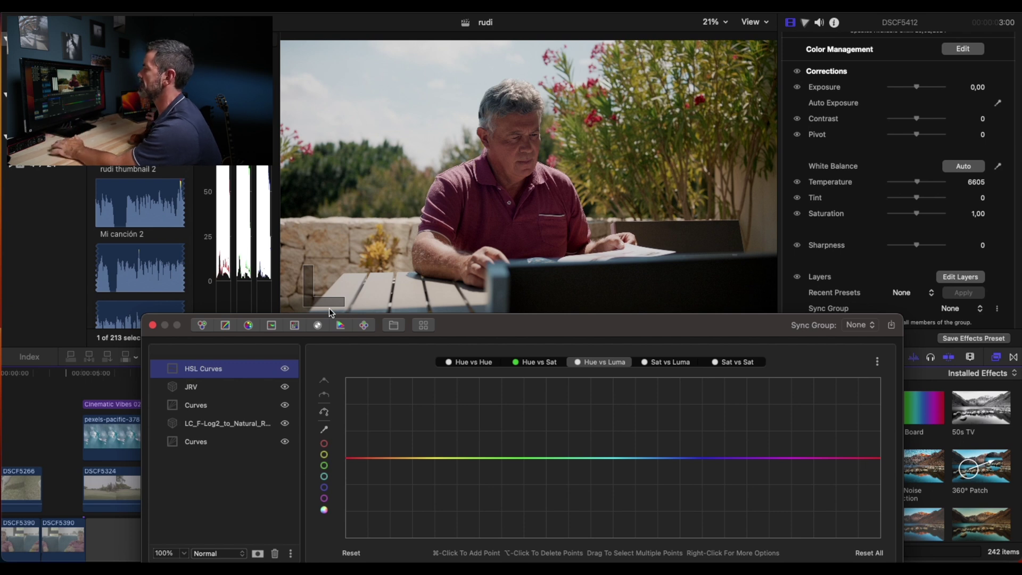
Make a deep, linear Hue vs Luma dip spanning cyan to purple to darken the blues
{"action": "left_click", "coordinate": [324, 488]}
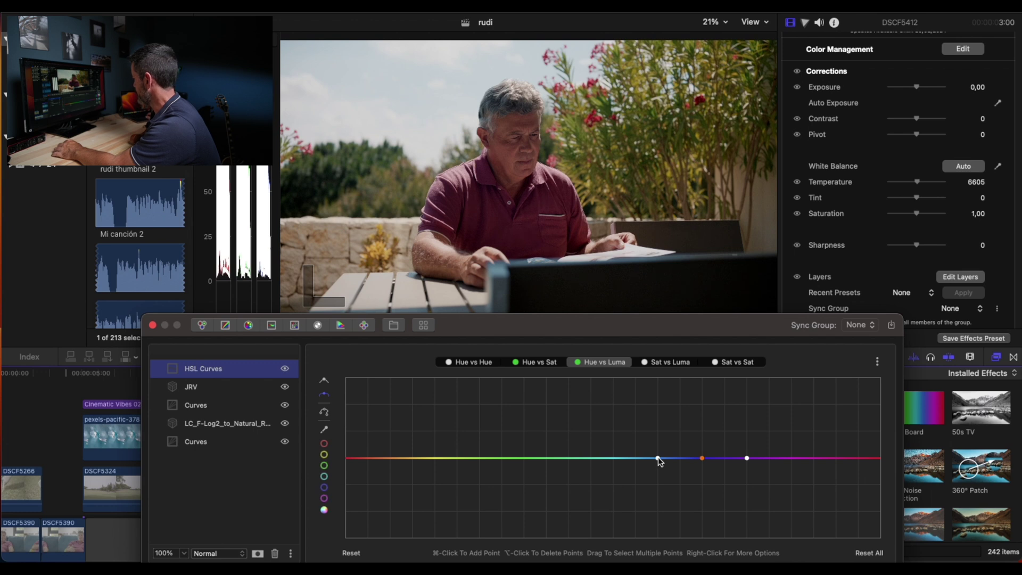
{"action": "left_click_drag", "start_coordinate": [658, 459], "coordinate": [544, 459]}
{"action": "left_click_drag", "start_coordinate": [748, 459], "coordinate": [852, 459]}
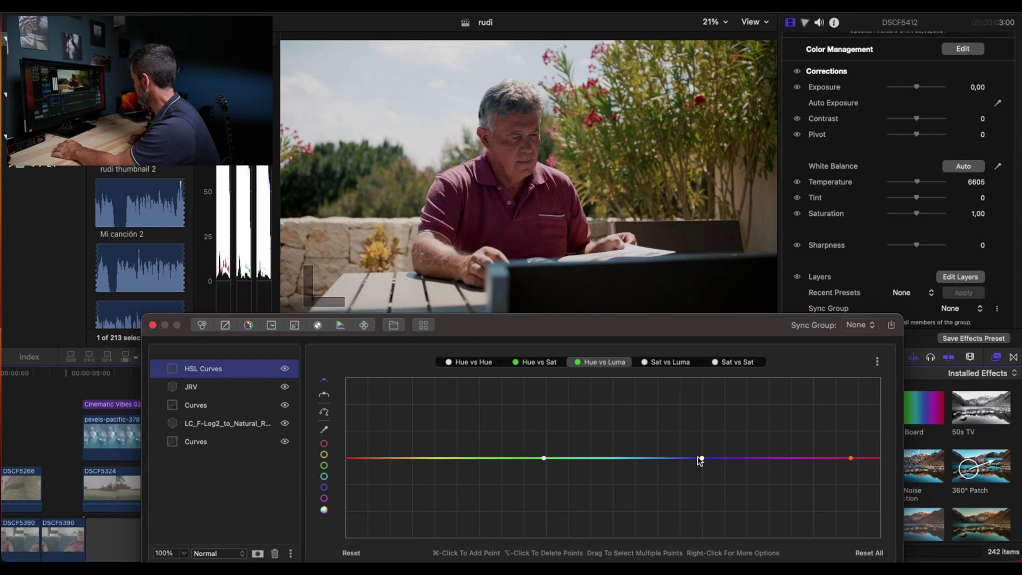
{"action": "left_click_drag", "start_coordinate": [702, 458], "coordinate": [683, 538]}
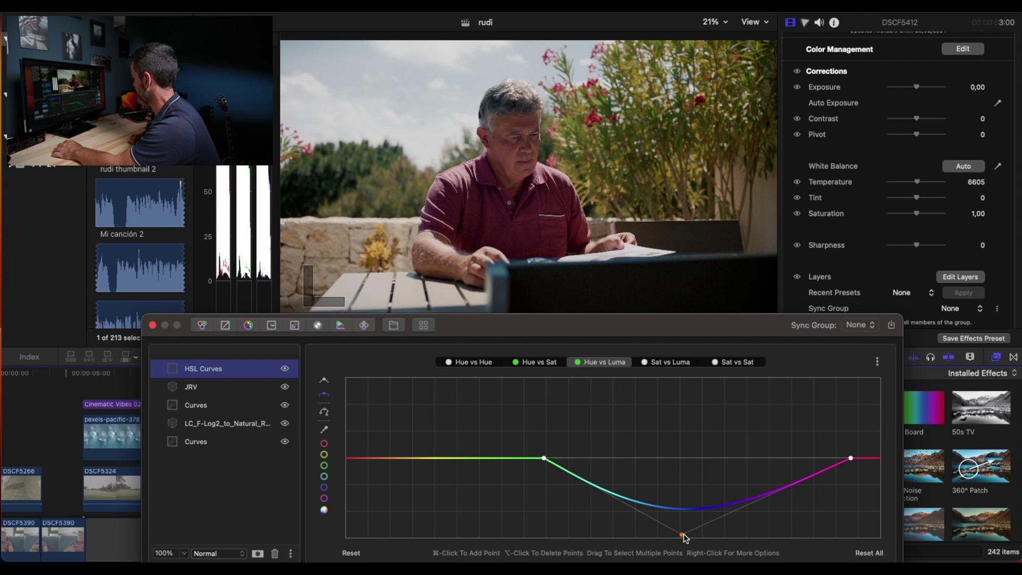
{"action": "right_click", "coordinate": [684, 536]}
{"action": "left_click", "coordinate": [709, 541]}
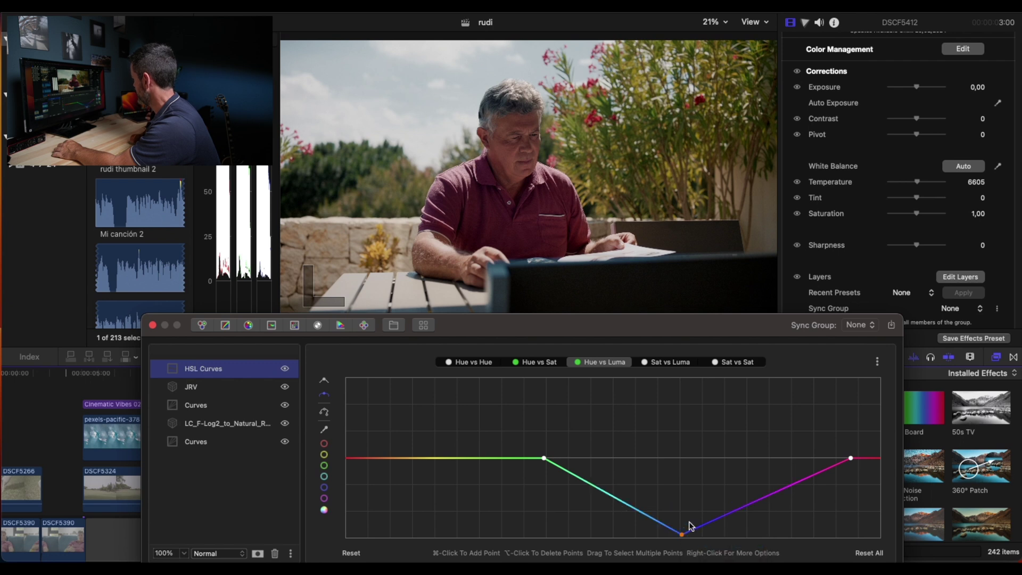
{"action": "mouse_move", "coordinate": [684, 536]}
{"action": "left_mouse_down"}
{"action": "mouse_move", "coordinate": [692, 459]}
{"action": "mouse_move", "coordinate": [690, 526]}
{"action": "mouse_move", "coordinate": [680, 440]}
{"action": "mouse_move", "coordinate": [679, 525]}
{"action": "mouse_move", "coordinate": [689, 528]}
{"action": "mouse_move", "coordinate": [677, 450]}
{"action": "mouse_move", "coordinate": [693, 533]}
{"action": "left_mouse_up"}
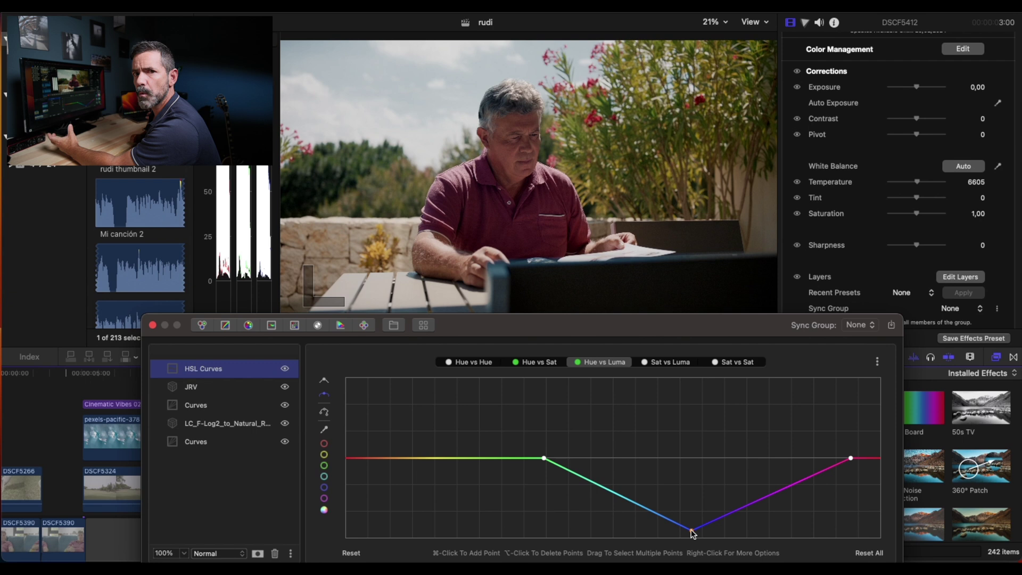
Raise a linear Hue vs Sat peak from cyan to purple to saturate the blue sky
{"action": "left_click", "coordinate": [536, 361]}
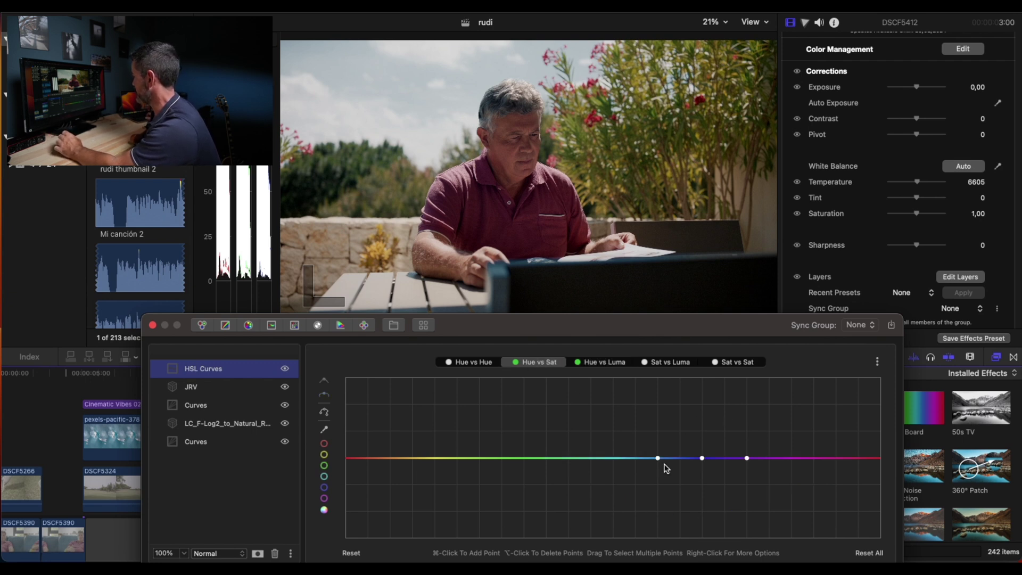
{"action": "left_click_drag", "start_coordinate": [659, 459], "coordinate": [563, 459]}
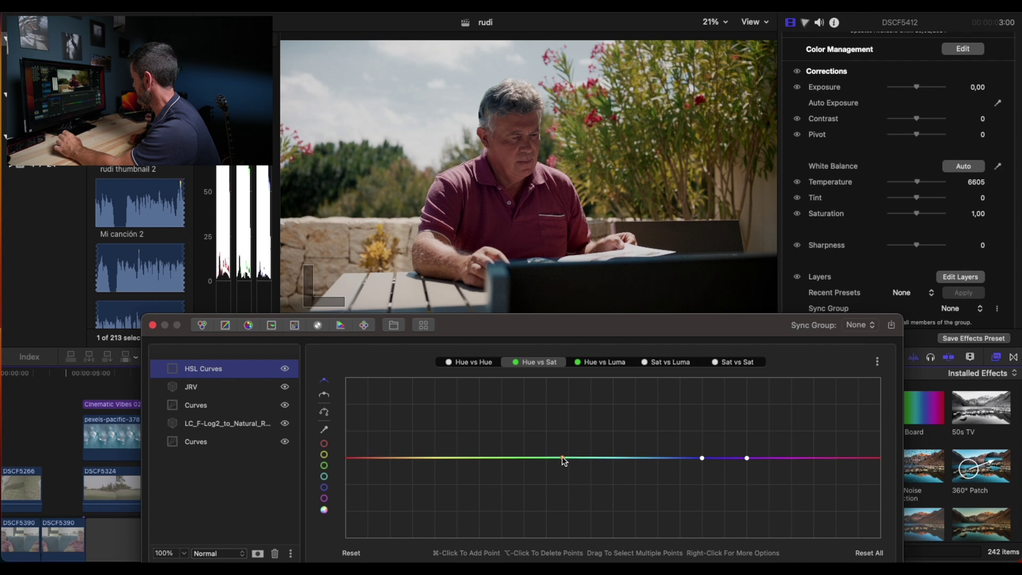
{"action": "left_click_drag", "start_coordinate": [748, 459], "coordinate": [851, 458]}
{"action": "left_click_drag", "start_coordinate": [702, 456], "coordinate": [695, 372]}
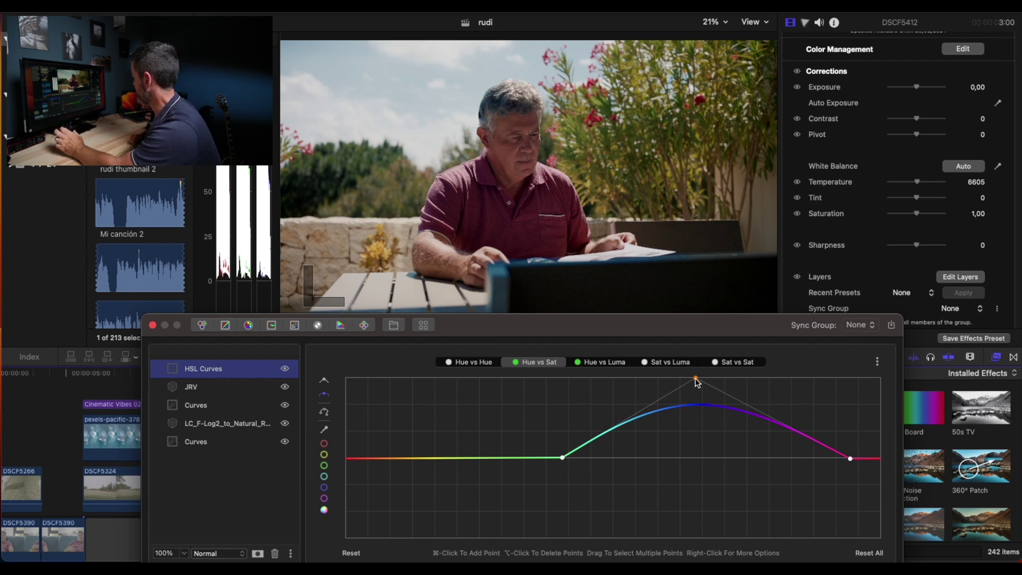
{"action": "right_click", "coordinate": [697, 382]}
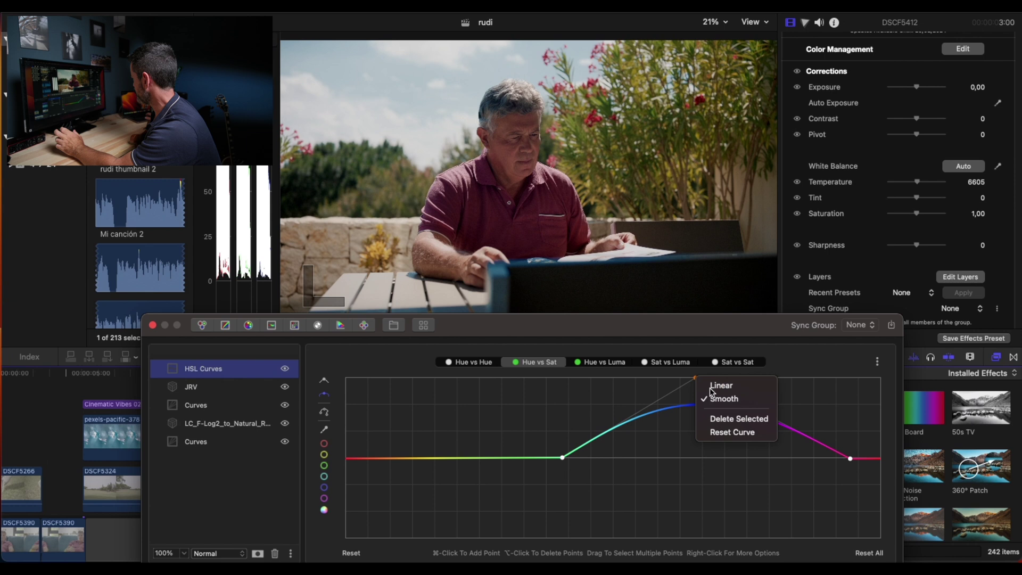
{"action": "left_click", "coordinate": [711, 388]}
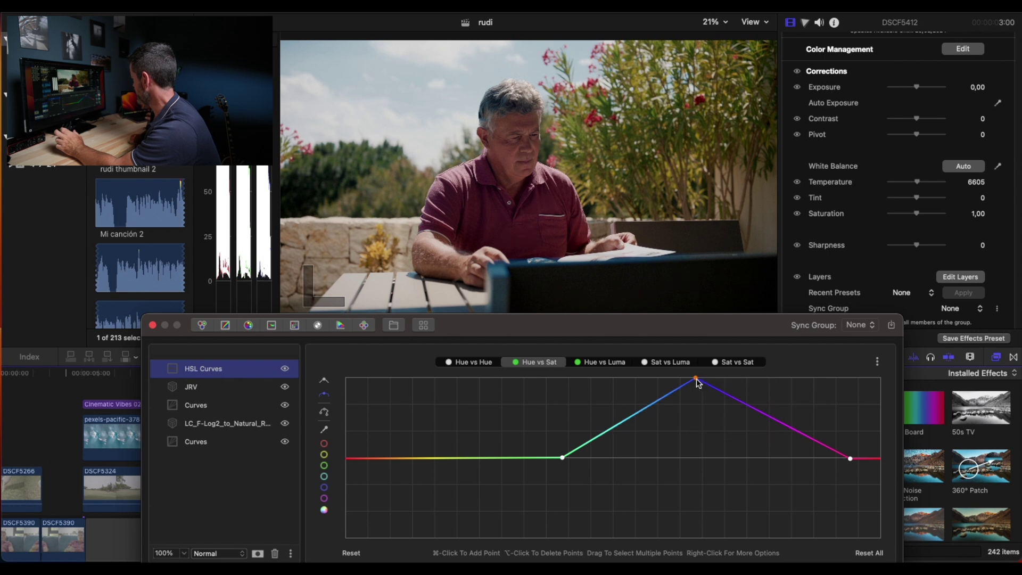
{"action": "mouse_move", "coordinate": [697, 379]}
{"action": "left_mouse_down"}
{"action": "mouse_move", "coordinate": [709, 473]}
{"action": "mouse_move", "coordinate": [704, 375]}
{"action": "left_mouse_up"}
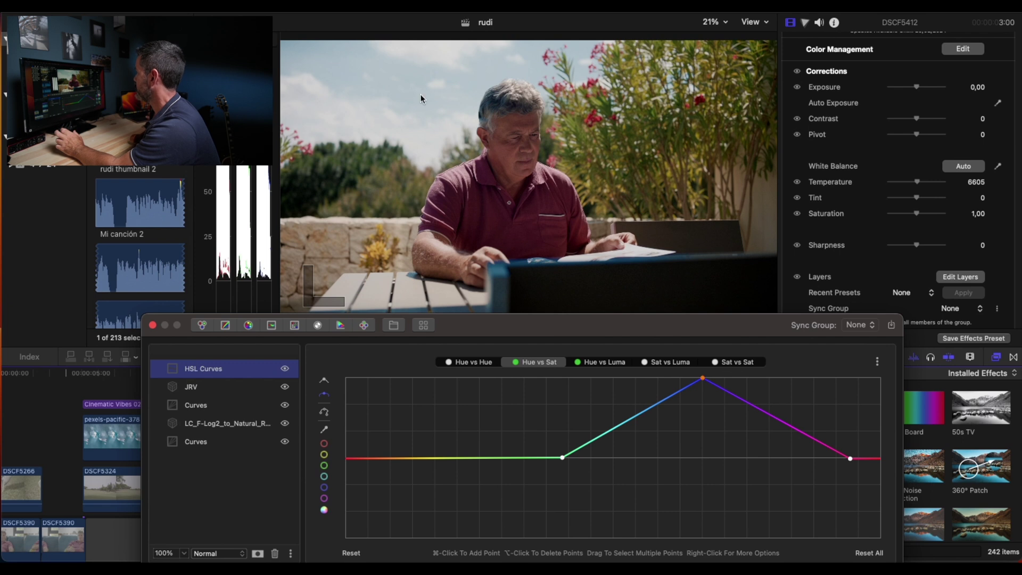
Toggle the HSL Curves layer off and on twice to compare the sky, then close Color Finale
{"action": "left_click", "coordinate": [285, 370]}
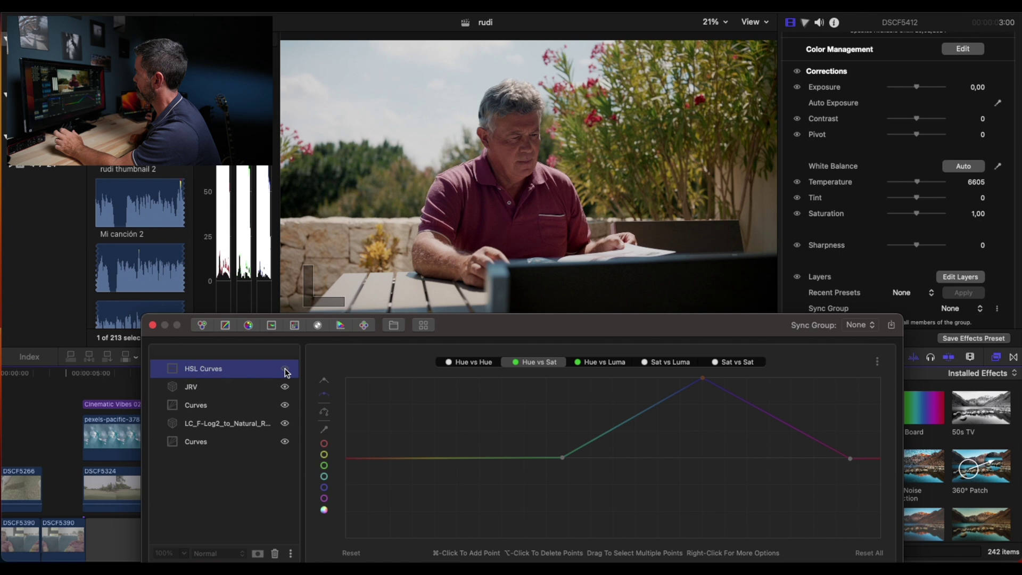
{"action": "left_click", "coordinate": [286, 370]}
{"action": "left_click", "coordinate": [285, 370]}
{"action": "left_click", "coordinate": [285, 370]}
{"action": "left_click", "coordinate": [152, 325]}
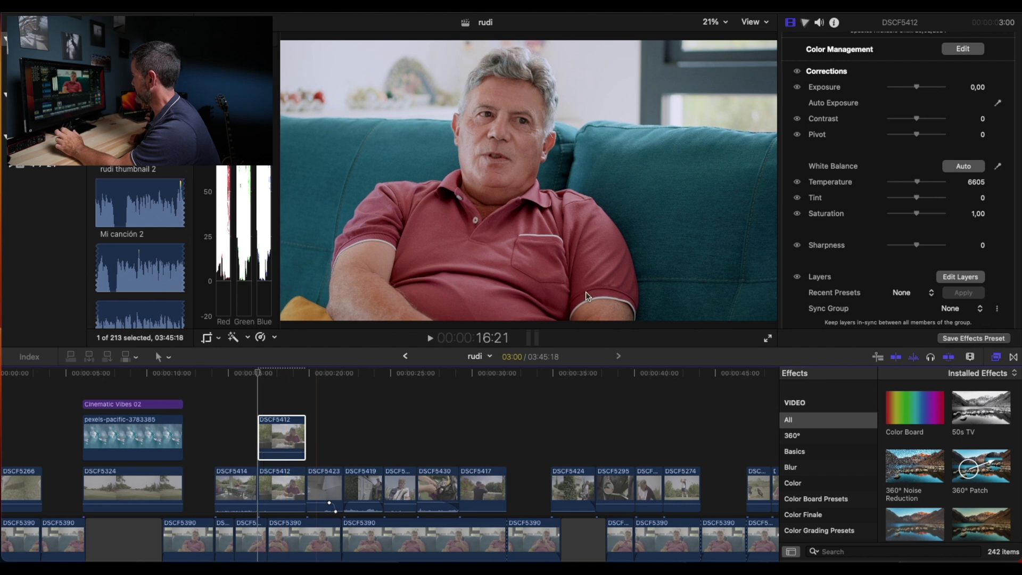
Browse the Effects browser and show the Masks and Keying category containing Shape Mask
{"action": "scroll", "coordinate": [802, 489], "scroll_direction": "down", "scroll_amount": 5}
{"action": "scroll", "coordinate": [802, 488], "scroll_direction": "down", "scroll_amount": 3}
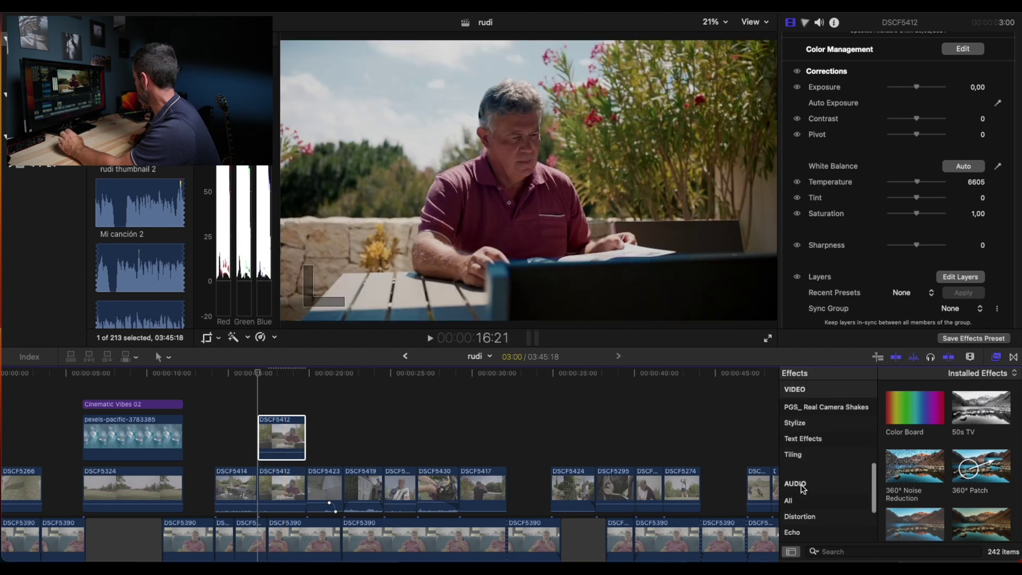
{"action": "scroll", "coordinate": [803, 489], "scroll_direction": "up", "scroll_amount": 5}
{"action": "scroll", "coordinate": [804, 489], "scroll_direction": "down", "scroll_amount": 4}
{"action": "scroll", "coordinate": [804, 489], "scroll_direction": "up", "scroll_amount": 1}
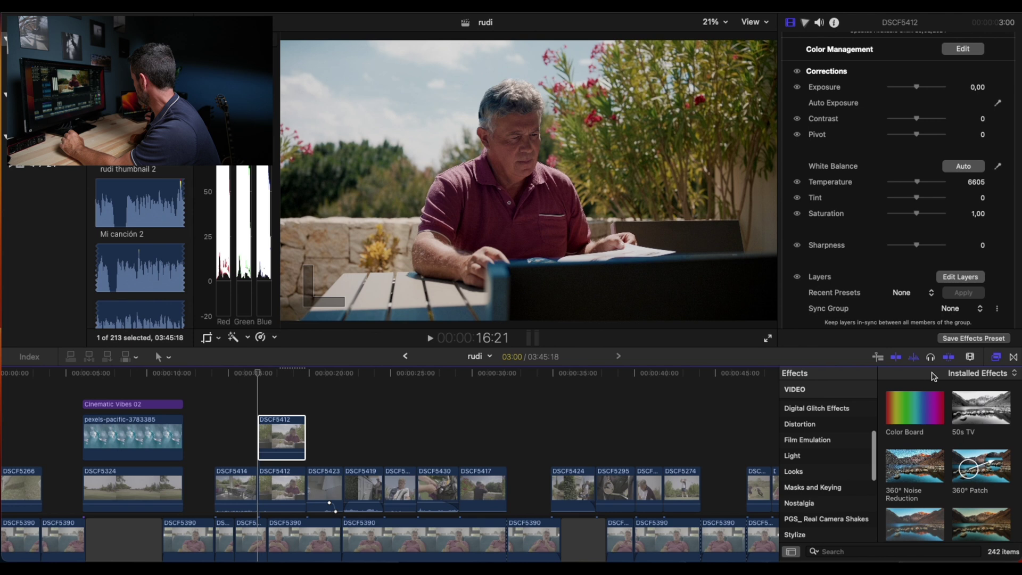
{"action": "scroll", "coordinate": [809, 456], "scroll_direction": "up", "scroll_amount": 4}
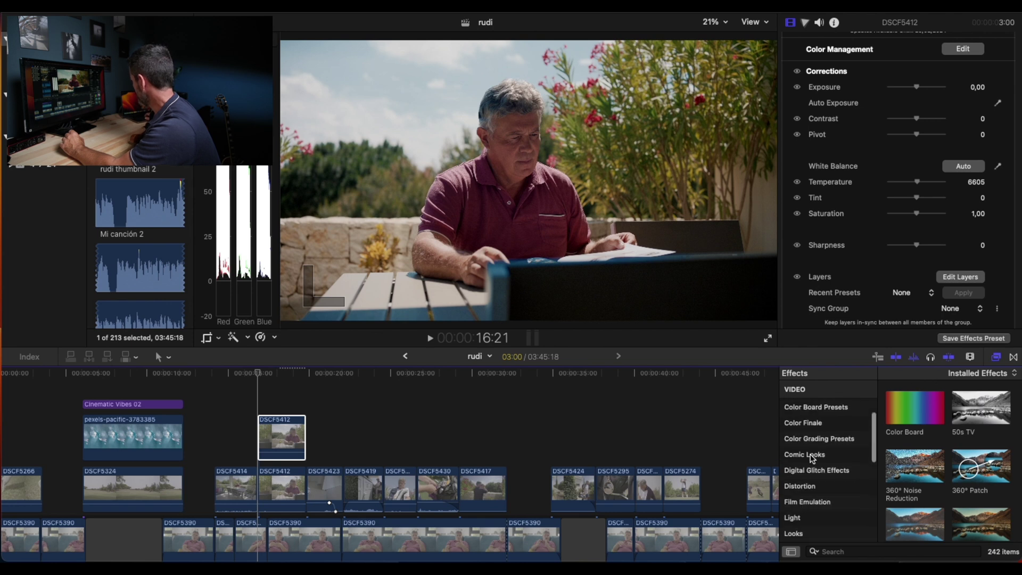
{"action": "scroll", "coordinate": [812, 458], "scroll_direction": "down", "scroll_amount": 5}
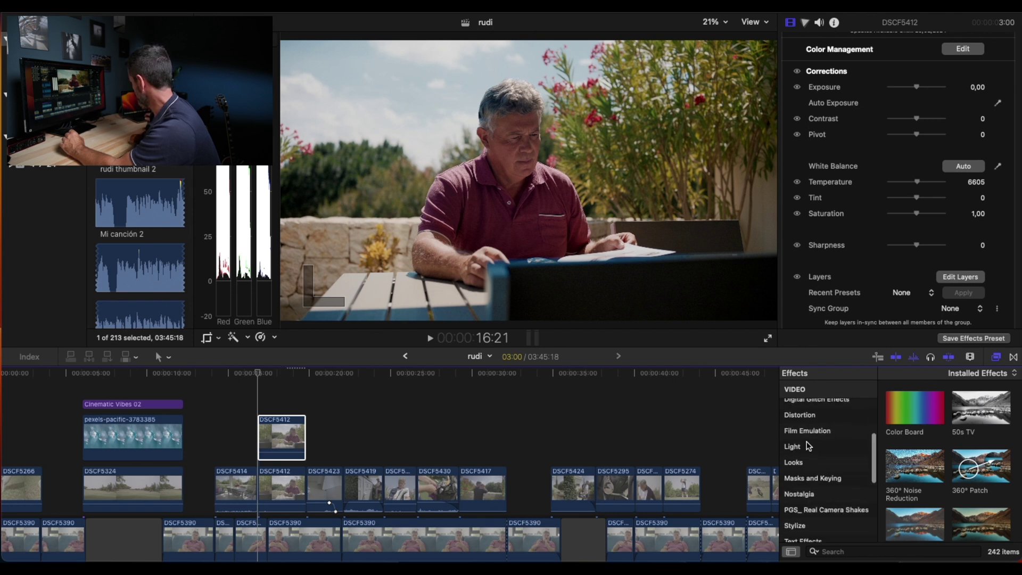
{"action": "scroll", "coordinate": [809, 446], "scroll_direction": "down", "scroll_amount": 2}
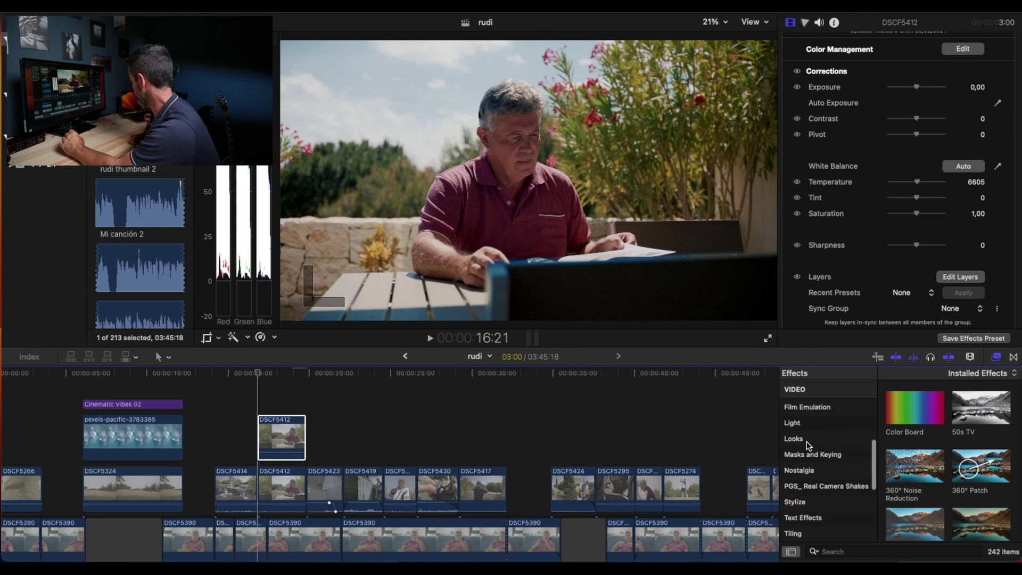
{"action": "scroll", "coordinate": [810, 447], "scroll_direction": "up", "scroll_amount": 1}
{"action": "left_click", "coordinate": [808, 463]}
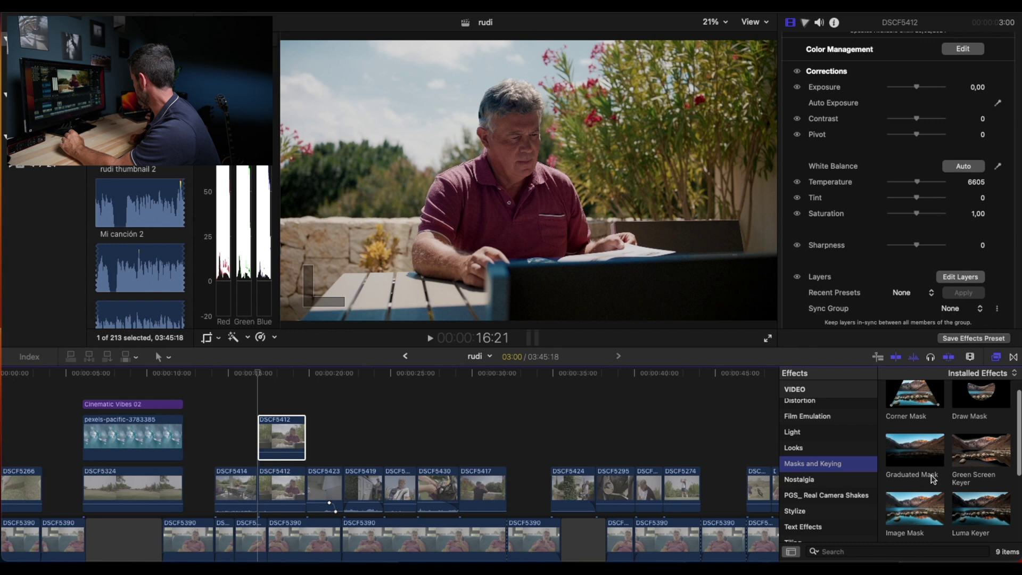
{"action": "scroll", "coordinate": [958, 464], "scroll_direction": "down", "scroll_amount": 3}
Apply Shape Mask to the duplicated DSCF5412 clip and resize it over the upper-left sky
{"action": "left_click", "coordinate": [997, 492]}
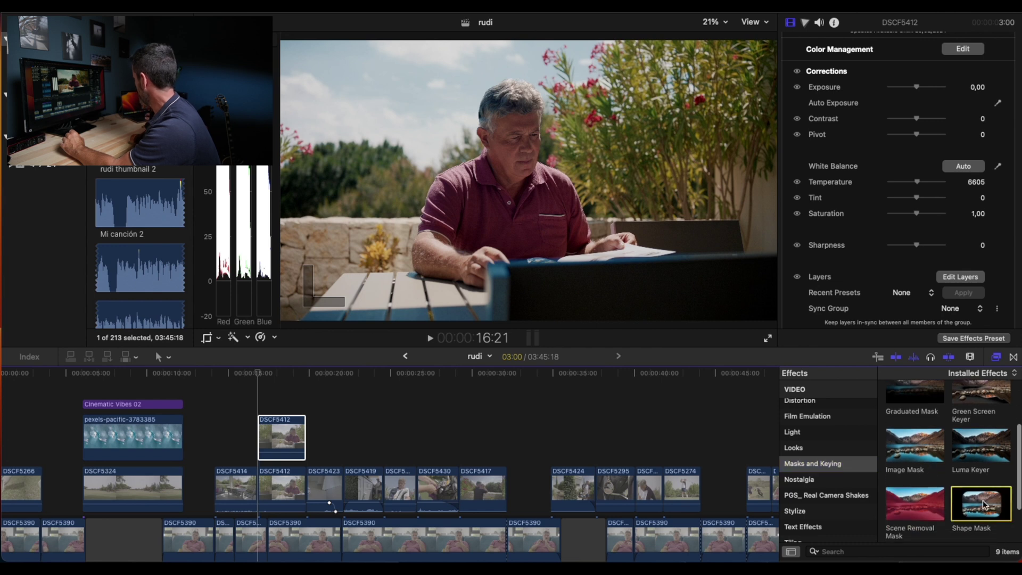
{"action": "left_click_drag", "start_coordinate": [513, 488], "coordinate": [275, 432]}
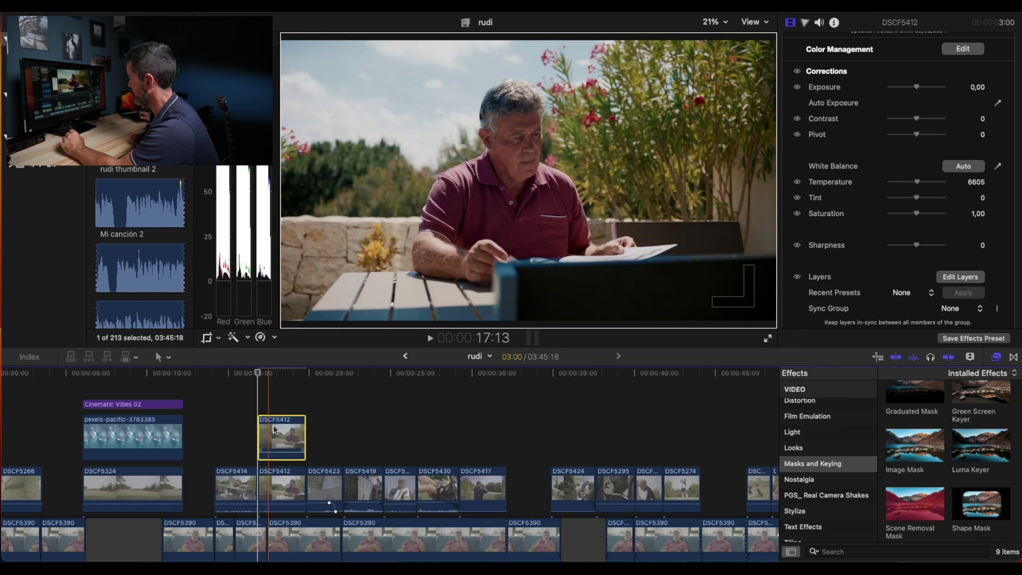
{"action": "left_click_drag", "start_coordinate": [530, 235], "coordinate": [529, 230]}
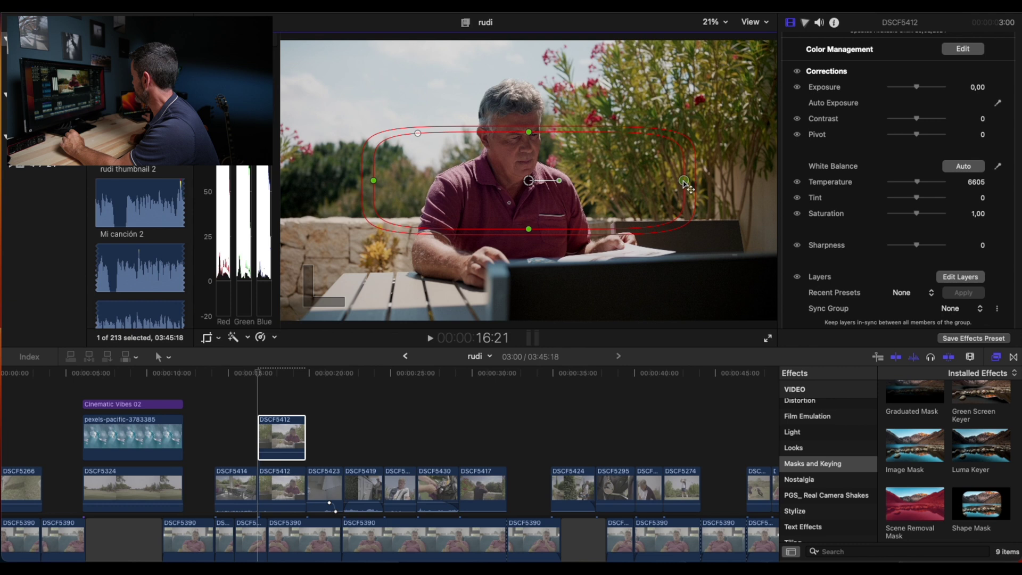
{"action": "left_click_drag", "start_coordinate": [684, 182], "coordinate": [633, 182]}
{"action": "left_click_drag", "start_coordinate": [530, 183], "coordinate": [529, 275]}
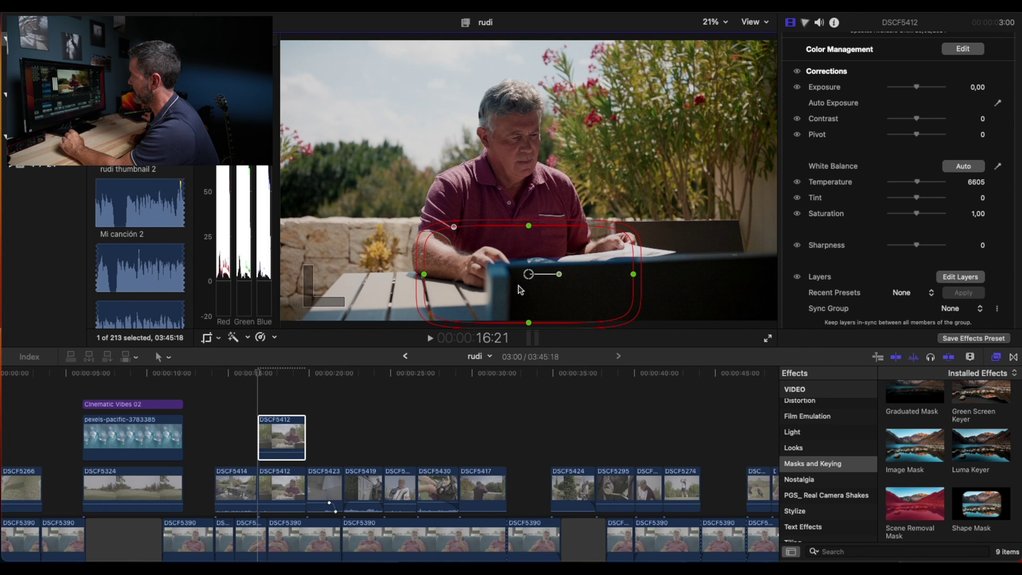
{"action": "left_click_drag", "start_coordinate": [529, 275], "coordinate": [401, 90]}
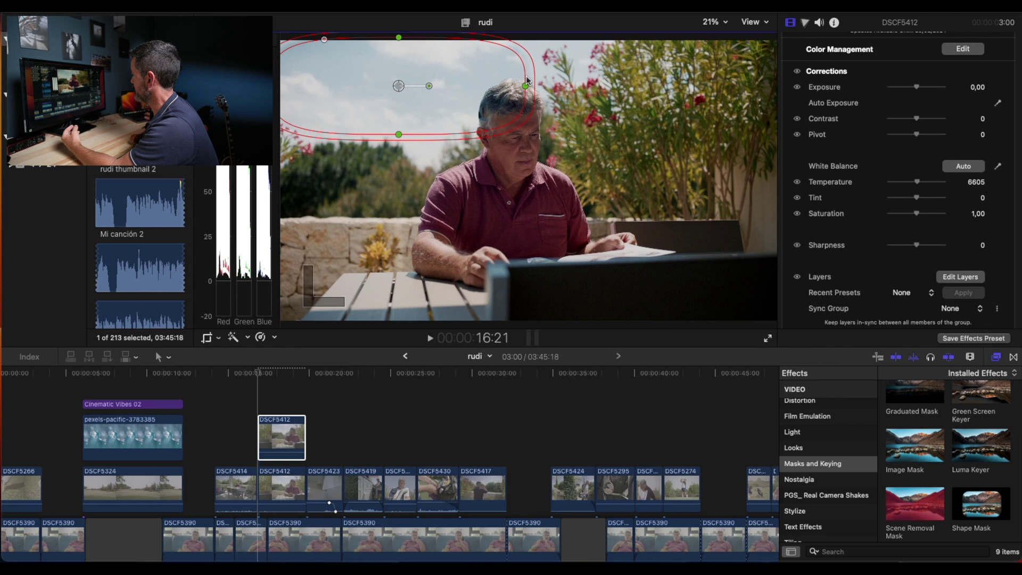
{"action": "left_click_drag", "start_coordinate": [526, 83], "coordinate": [510, 84]}
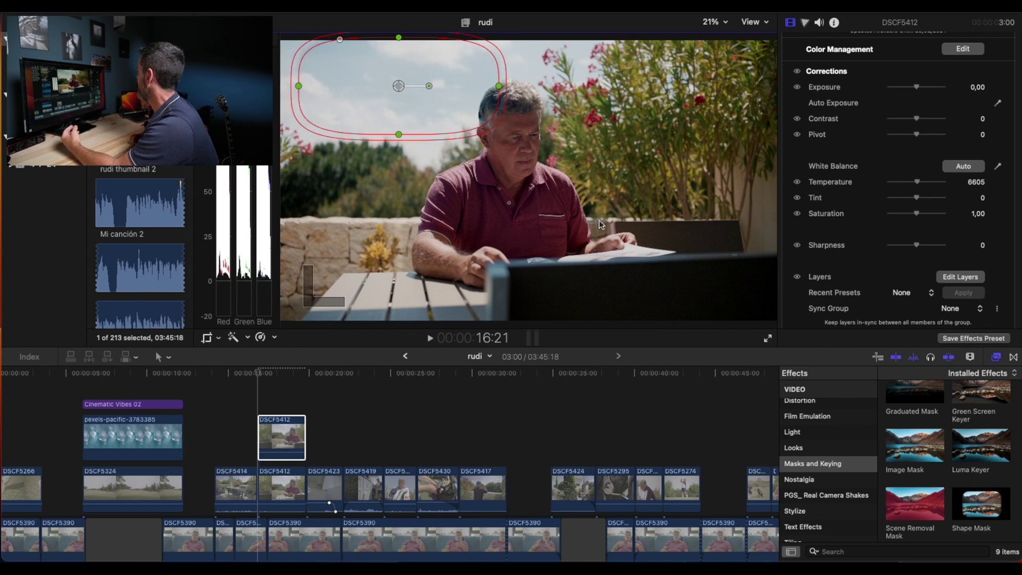
Set the mask Feather to 603 and stretch the mask wider and flatter across the sky
{"action": "scroll", "coordinate": [839, 274], "scroll_direction": "down", "scroll_amount": 15}
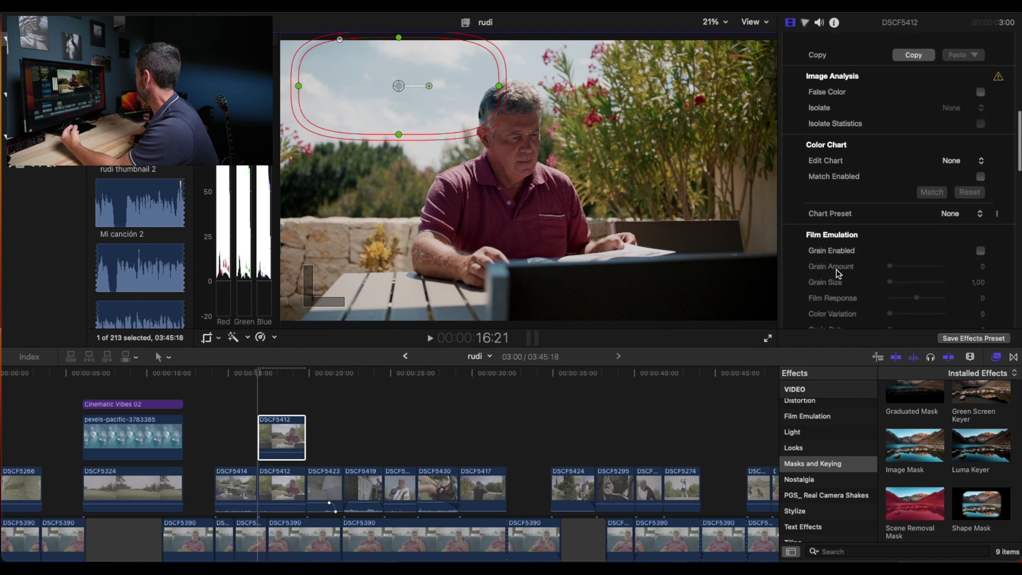
{"action": "scroll", "coordinate": [839, 274], "scroll_direction": "down", "scroll_amount": 2}
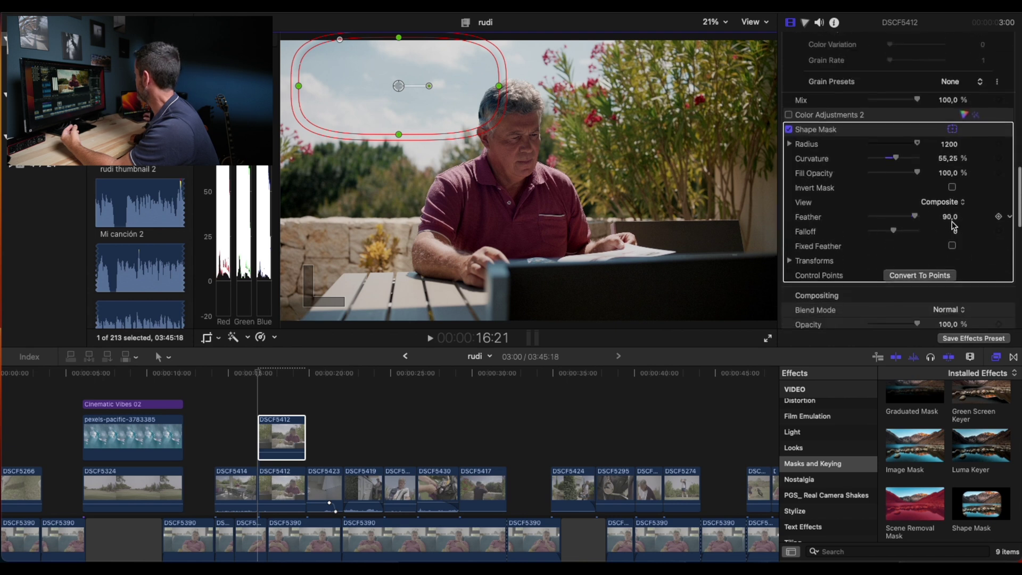
{"action": "mouse_move", "coordinate": [951, 218]}
{"action": "left_mouse_down"}
{"action": "mouse_move", "coordinate": [951, 186]}
{"action": "mouse_move", "coordinate": [950, 208]}
{"action": "mouse_move", "coordinate": [949, 198]}
{"action": "left_mouse_up"}
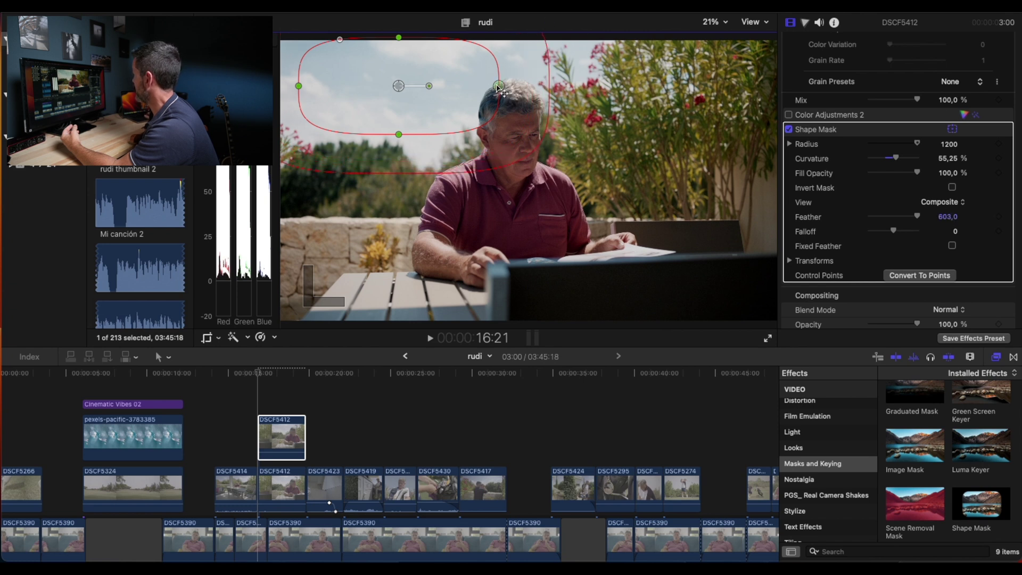
{"action": "left_click_drag", "start_coordinate": [499, 86], "coordinate": [463, 86]}
{"action": "left_click_drag", "start_coordinate": [534, 97], "coordinate": [591, 112]}
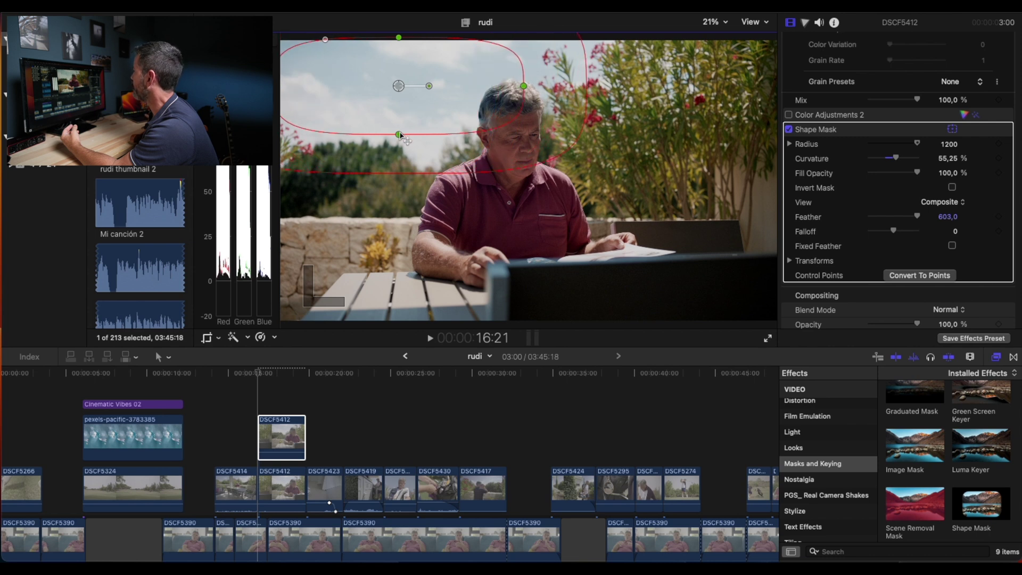
{"action": "left_click_drag", "start_coordinate": [399, 135], "coordinate": [394, 220]}
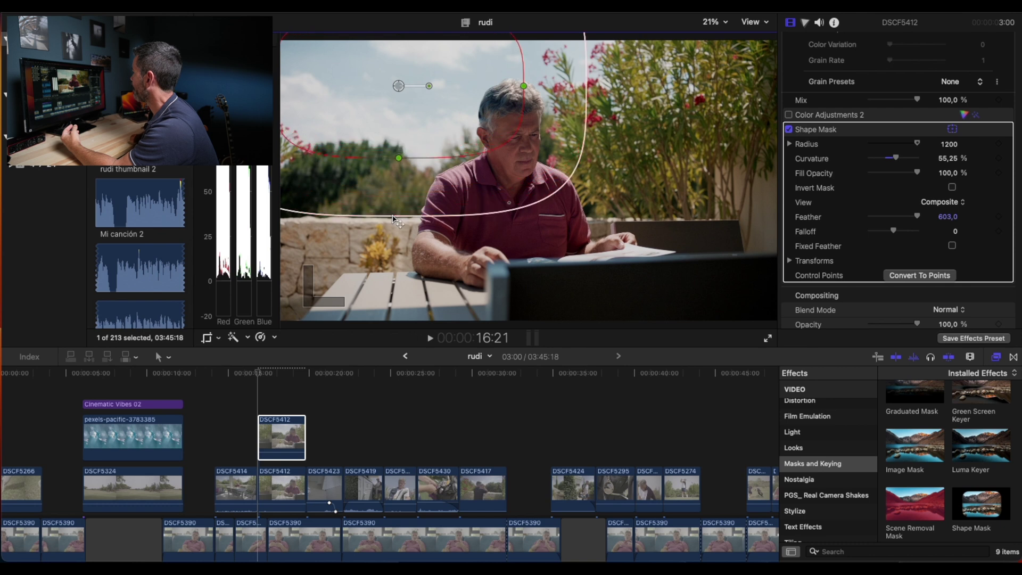
{"action": "left_click", "coordinate": [282, 438]}
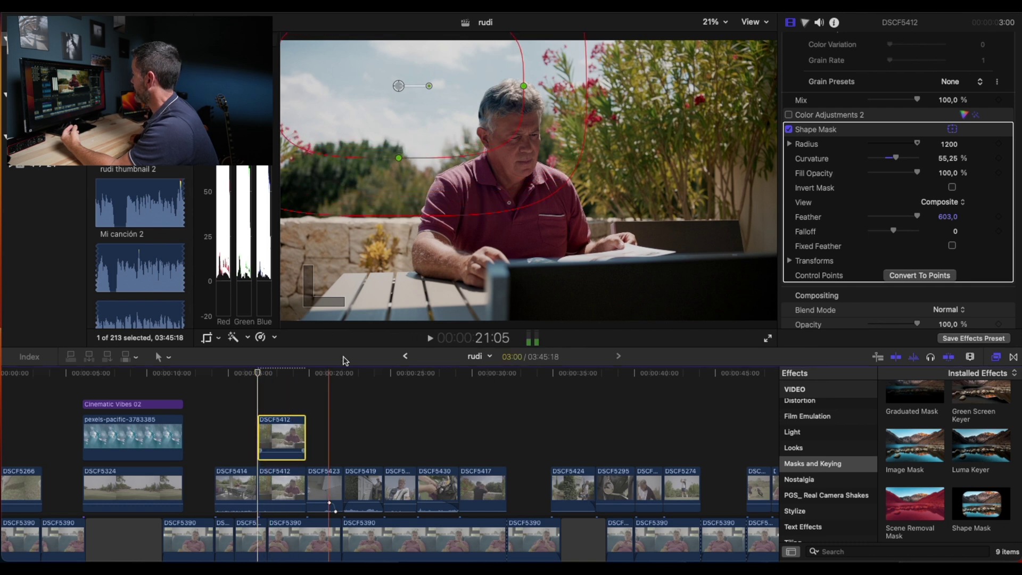
{"action": "left_click", "coordinate": [288, 486]}
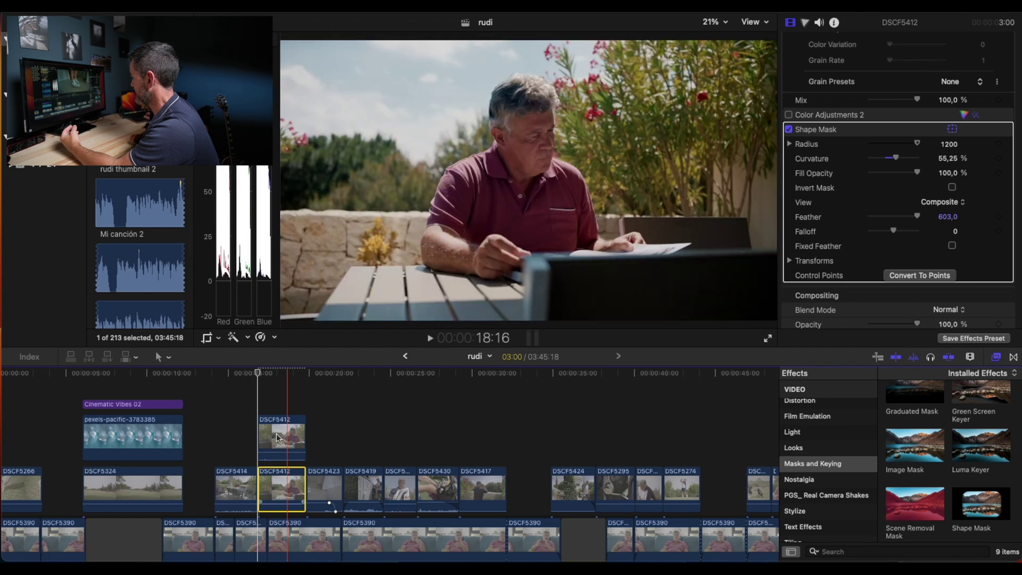
{"action": "left_click", "coordinate": [277, 438]}
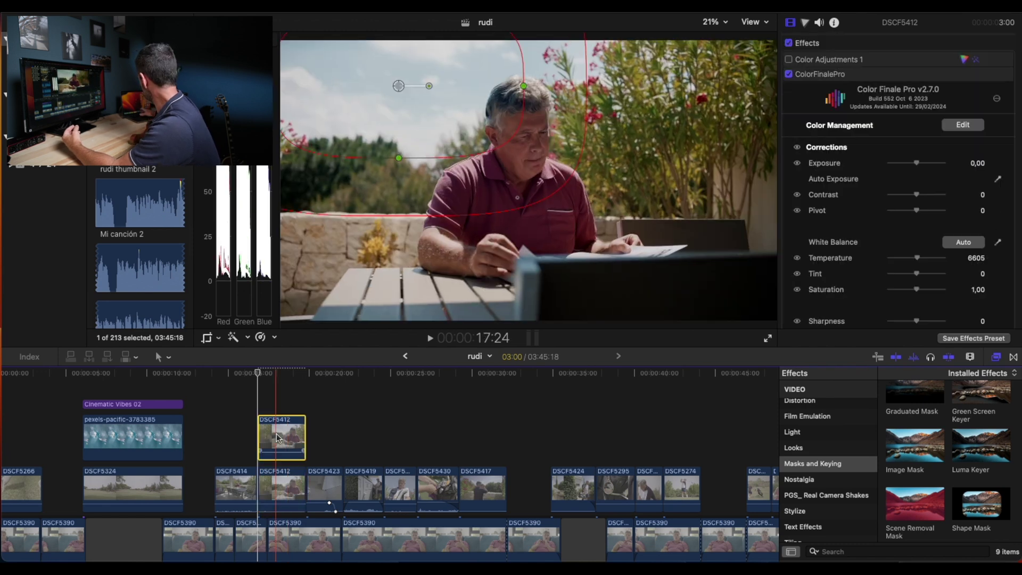